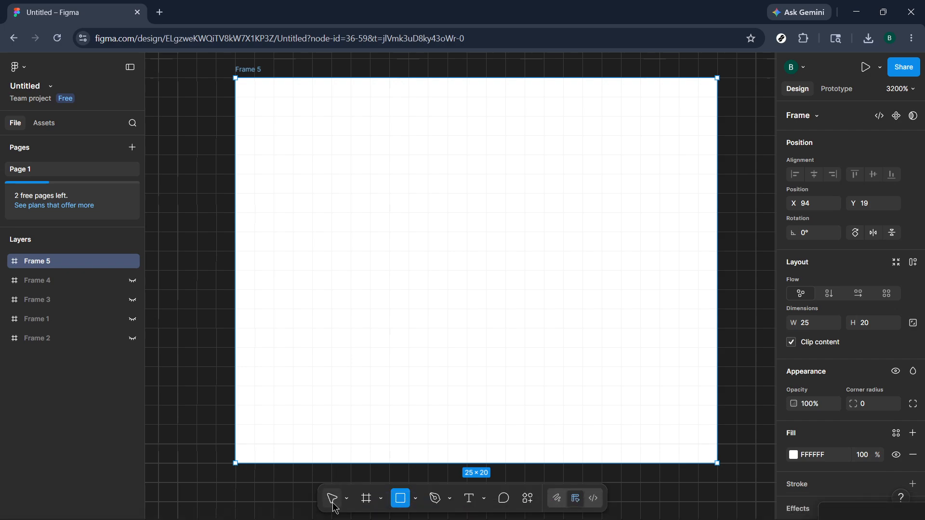
# - Draw a 13 × 11 rectangle inside Frame 5 and place it at X 7, Y 6
pyautogui.click(334, 501)
pyautogui.click(367, 499)
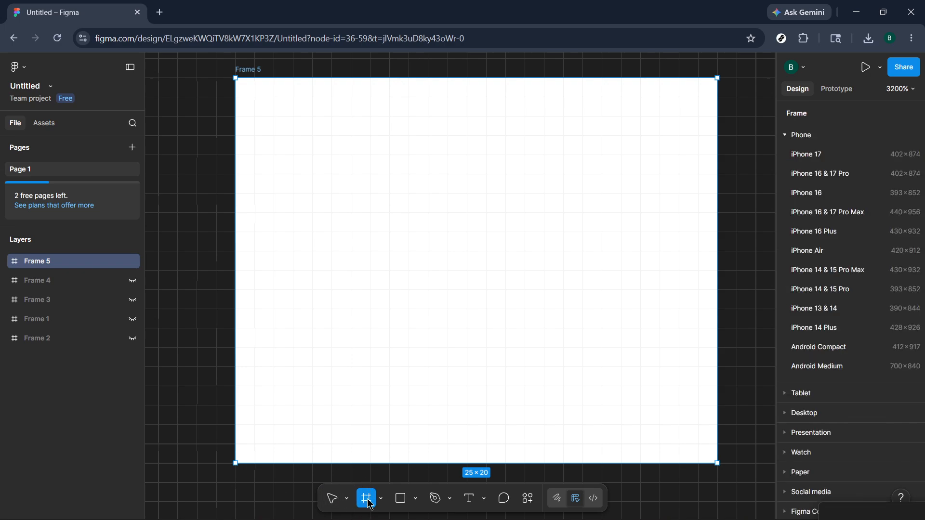
pyautogui.click(403, 500)
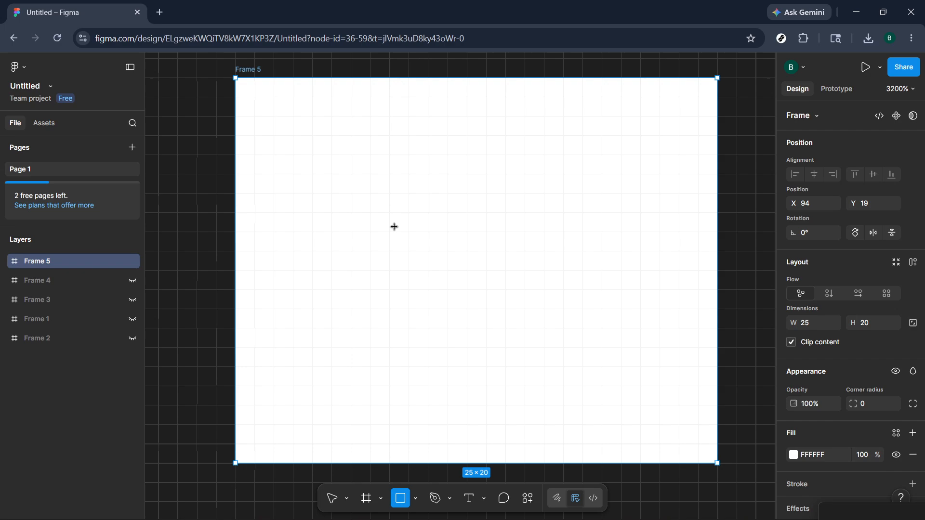
pyautogui.moveTo(387, 212)
pyautogui.mouseDown()
pyautogui.moveTo(603, 377)
pyautogui.moveTo(635, 420)
pyautogui.mouseUp()
pyautogui.moveTo(557, 341); pyautogui.dragTo(544, 327)
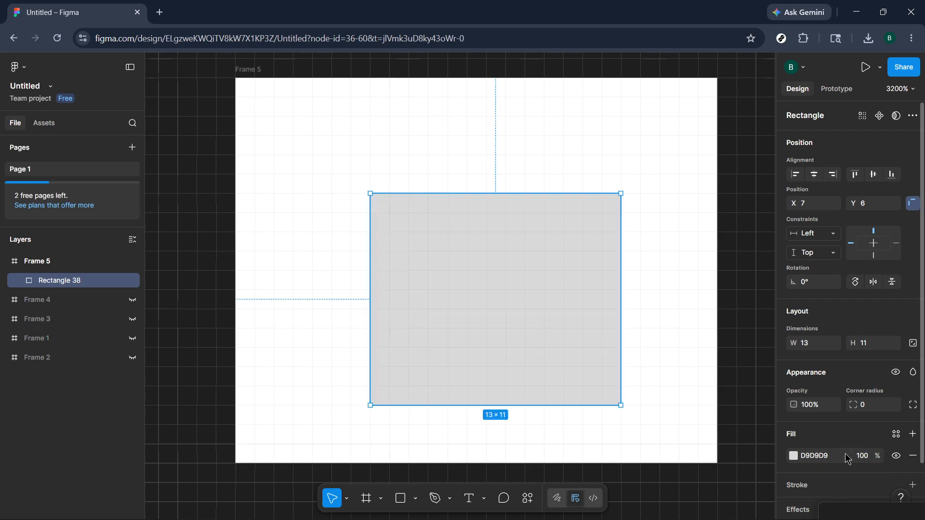
# - Remove the grey fill from the rectangle and keep its layer selected
pyautogui.scroll(-2, 845, 453)
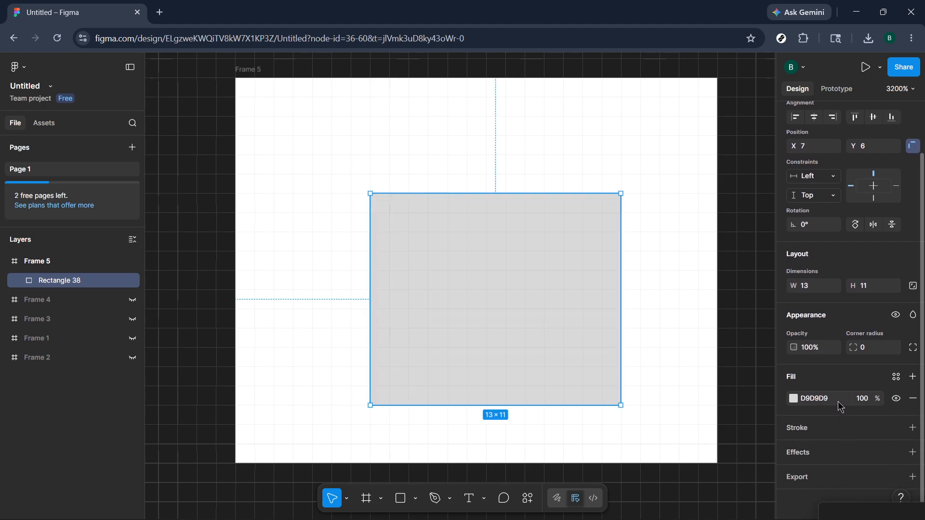
pyautogui.click(913, 397)
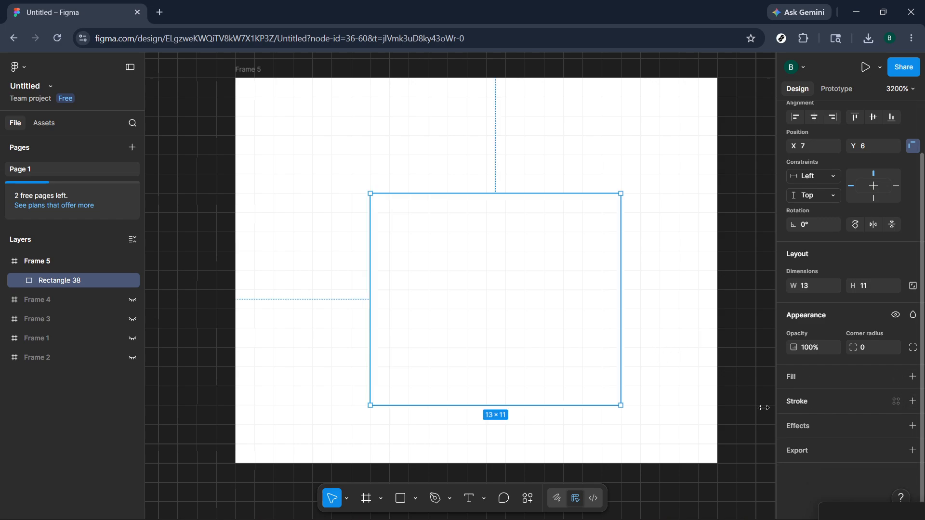
pyautogui.click(483, 320)
pyautogui.click(48, 281)
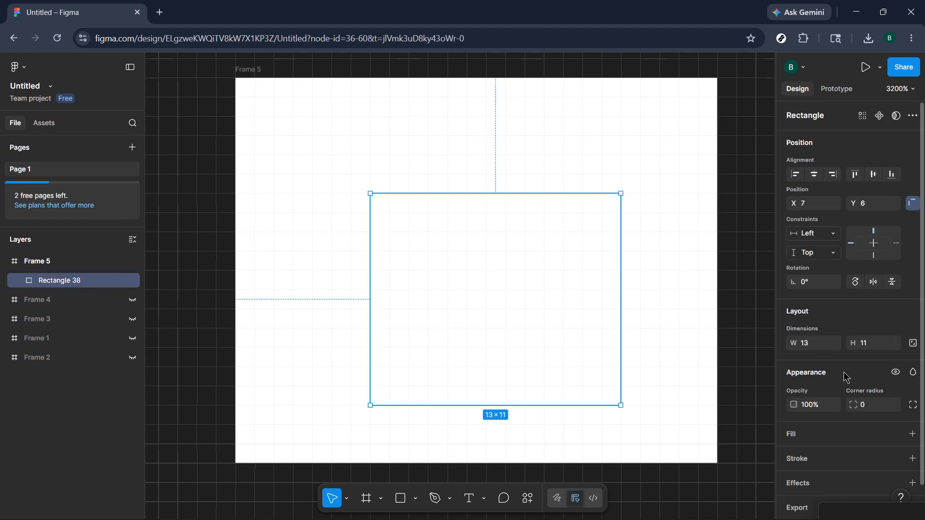
# - Add a black 000000 stroke to the rectangle and set its weight to 1.5
pyautogui.click(913, 459)
pyautogui.scroll(-2, 887, 385)
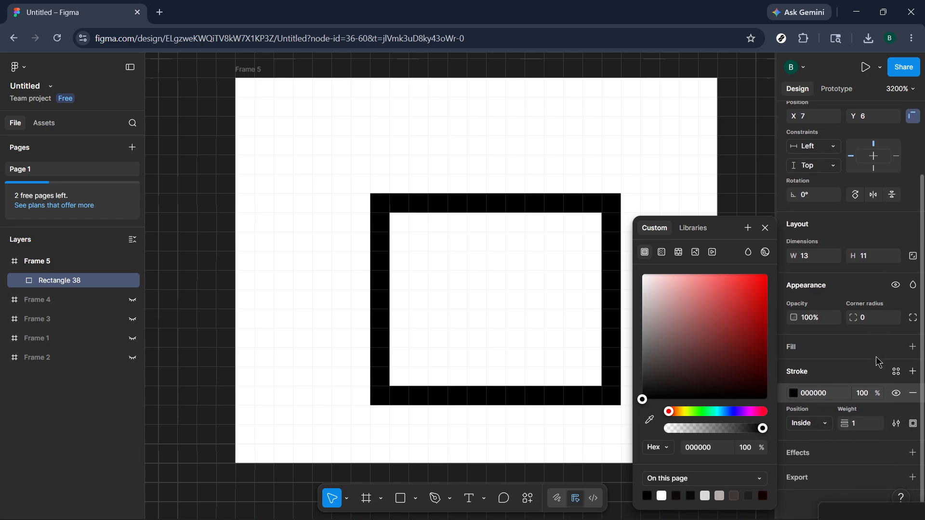
pyautogui.click(828, 427)
pyautogui.click(822, 430)
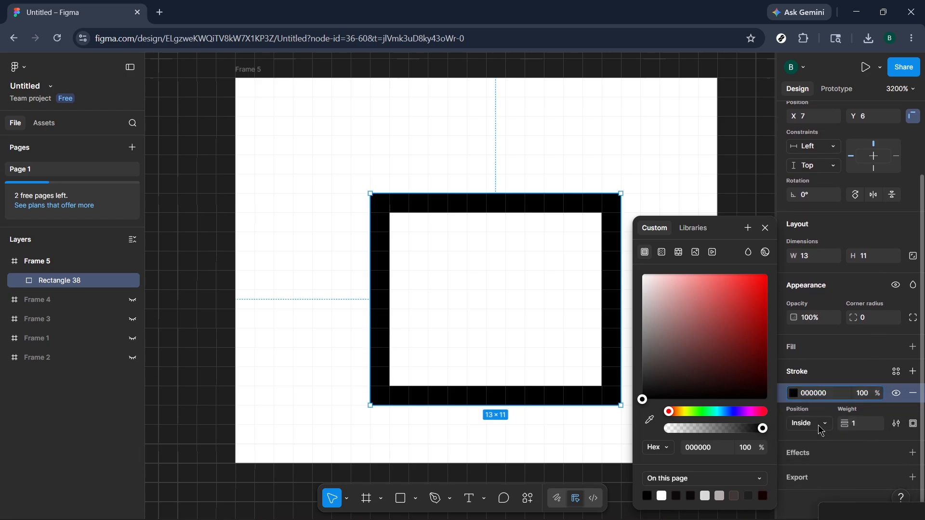
pyautogui.click(862, 425)
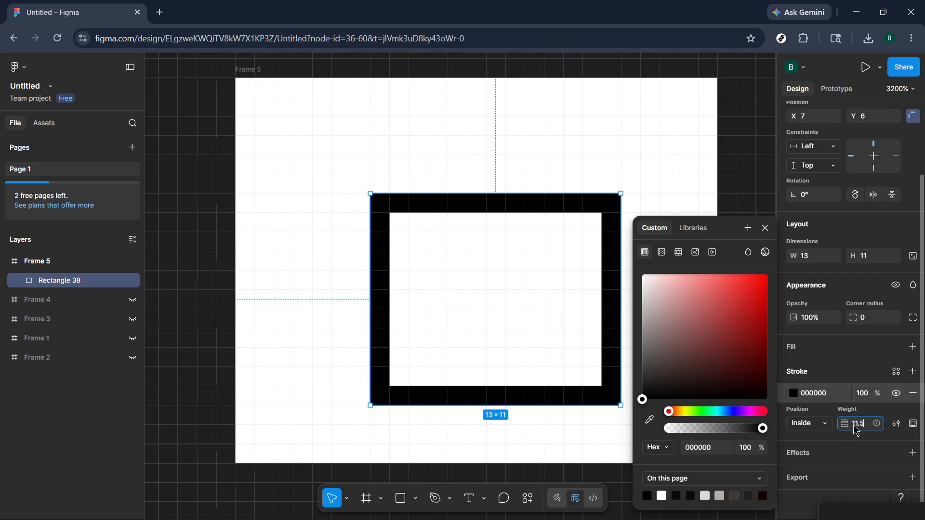
pyautogui.write('.5')
# - Move the rectangle to X 9, Y 5 and set its stroke position to Center
pyautogui.click(896, 424)
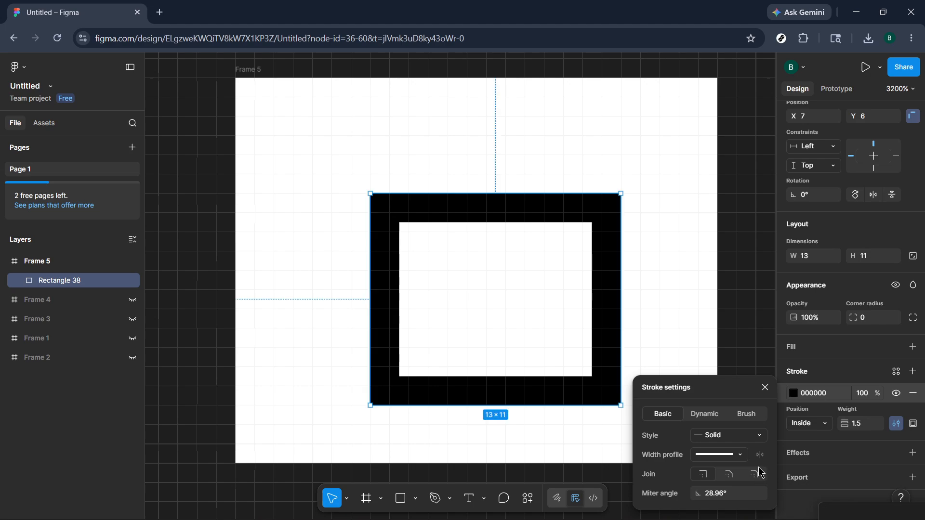
pyautogui.moveTo(609, 323); pyautogui.dragTo(643, 305)
pyautogui.click(896, 424)
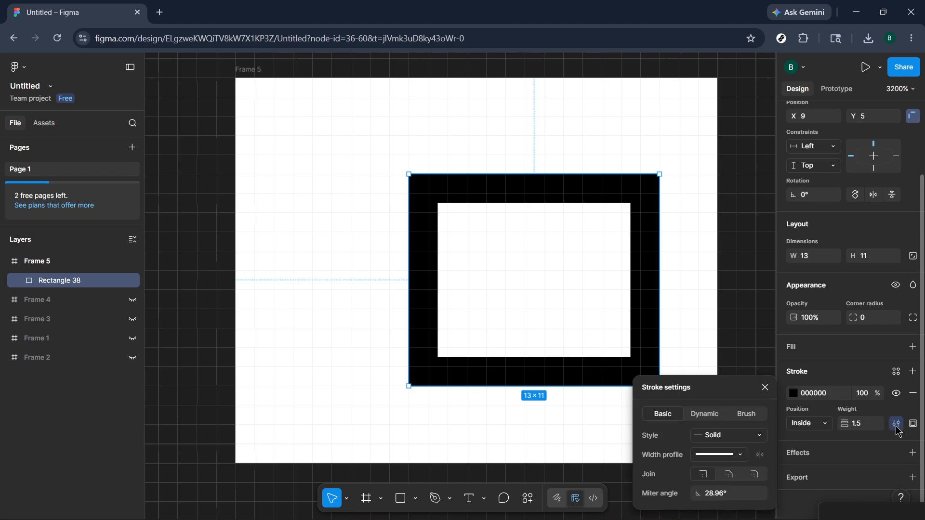
pyautogui.click(823, 424)
pyautogui.click(818, 415)
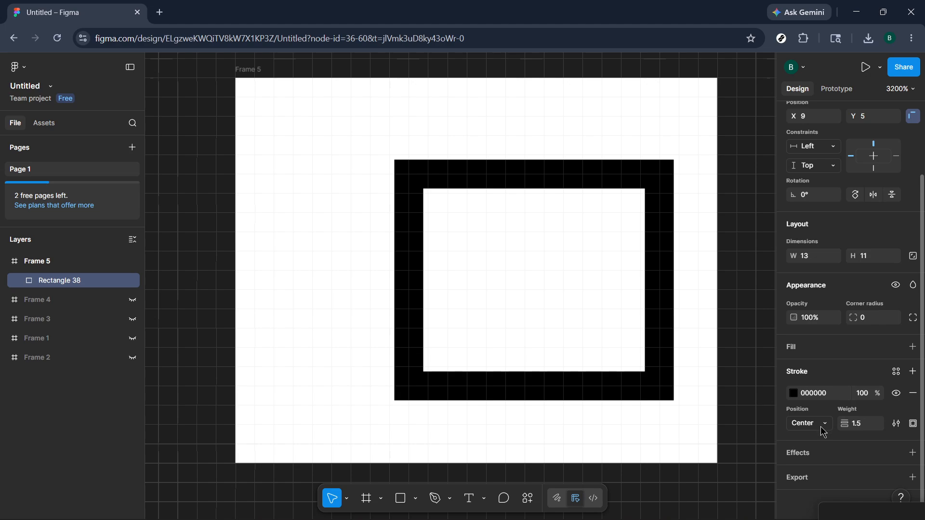
# - Set the join style of the rectangle's stroke to round
pyautogui.click(821, 427)
pyautogui.click(895, 426)
pyautogui.click(896, 425)
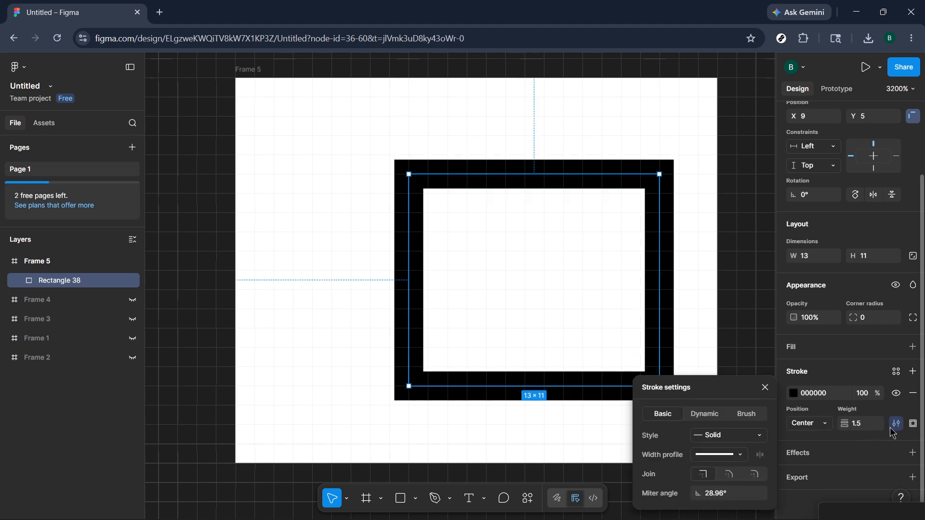
pyautogui.click(759, 478)
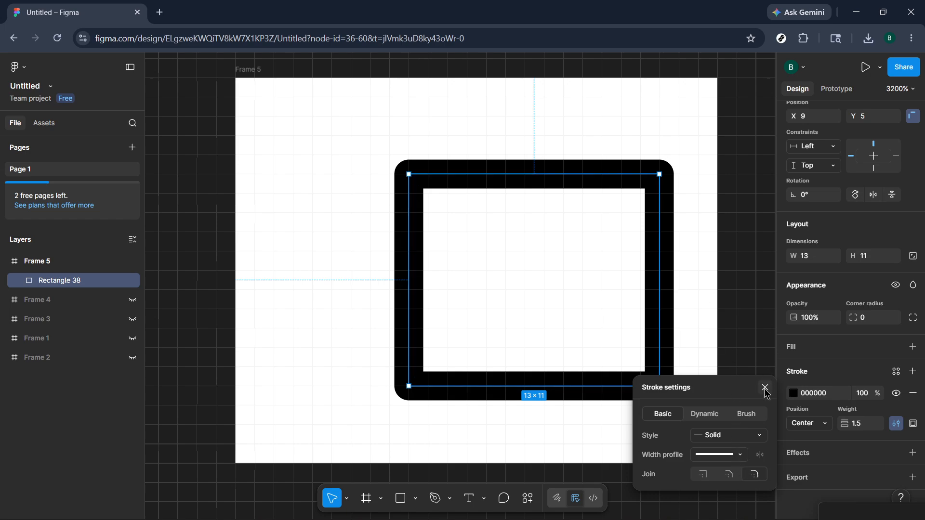
pyautogui.click(759, 344)
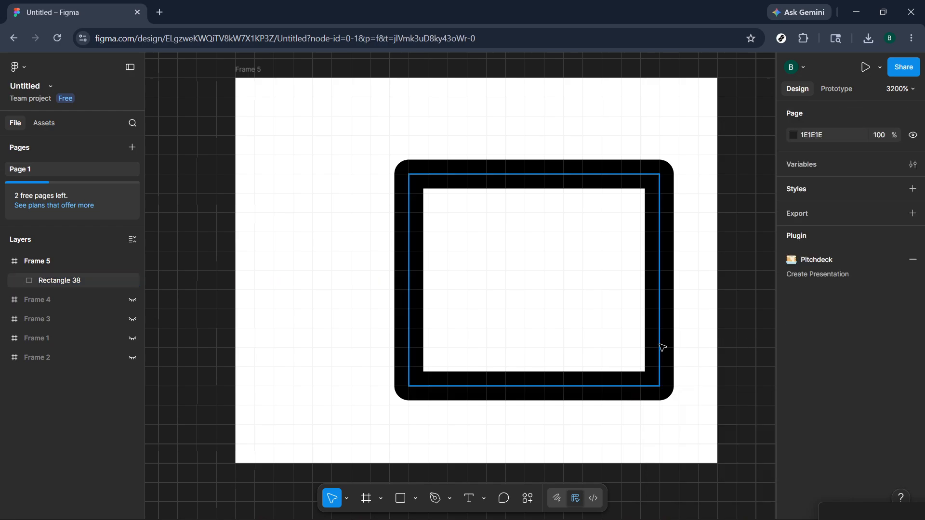
# - Bevel the rectangle's lower-left corner by adding a bottom-edge point at X 12, Y 16 and moving the corner to X 9, Y 13.5
pyautogui.doubleClick(514, 383)
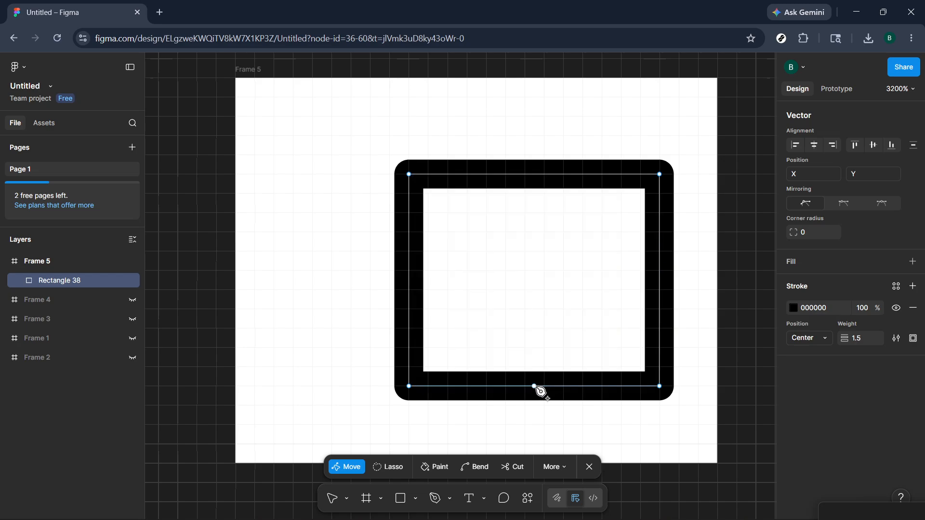
pyautogui.click(496, 387)
pyautogui.moveTo(497, 387); pyautogui.dragTo(468, 387)
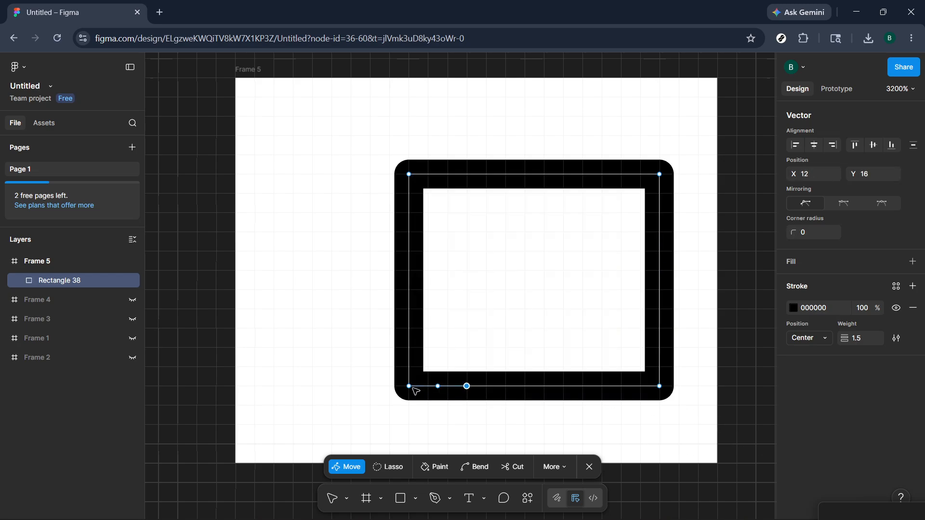
pyautogui.moveTo(409, 386); pyautogui.dragTo(409, 339)
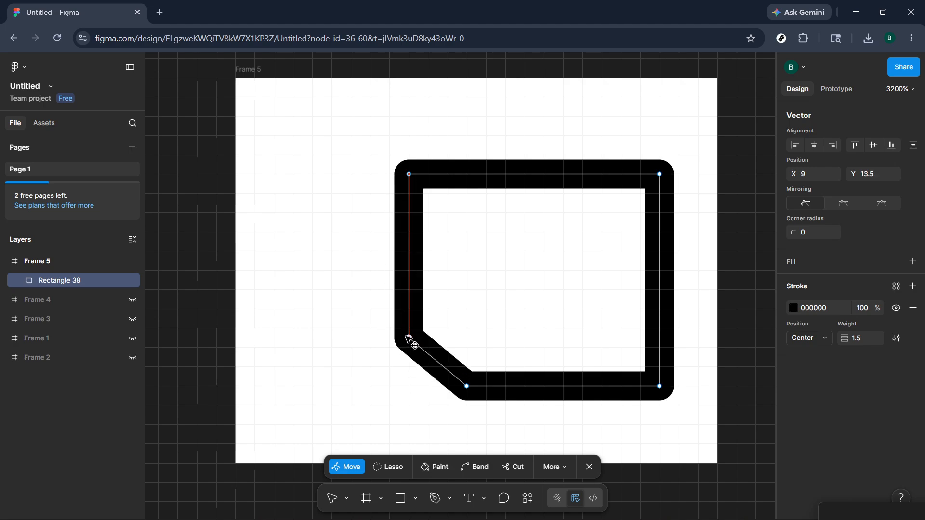
# - Add points on the right edge at X 22, Y 9.5 and on the top edge, then move the upper-right corner to X 21, Y 6.5
pyautogui.click(660, 278)
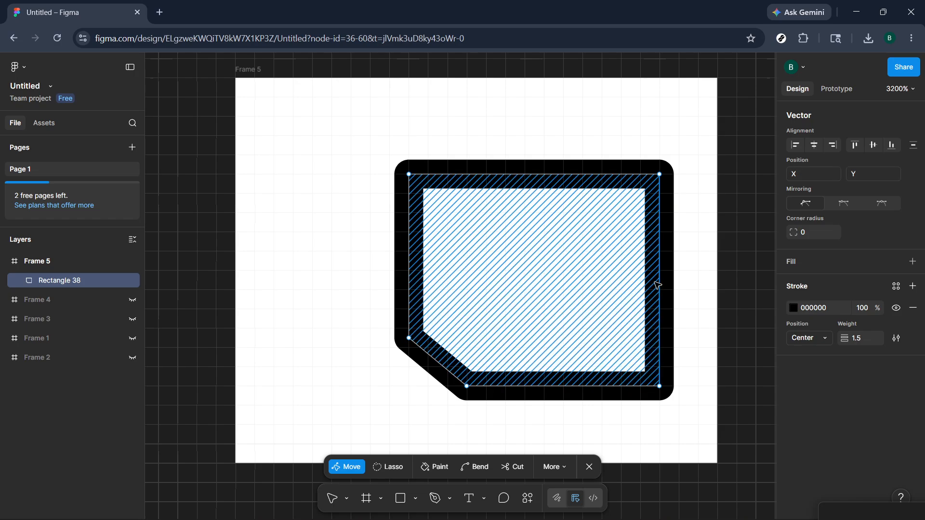
pyautogui.moveTo(659, 281); pyautogui.dragTo(663, 262)
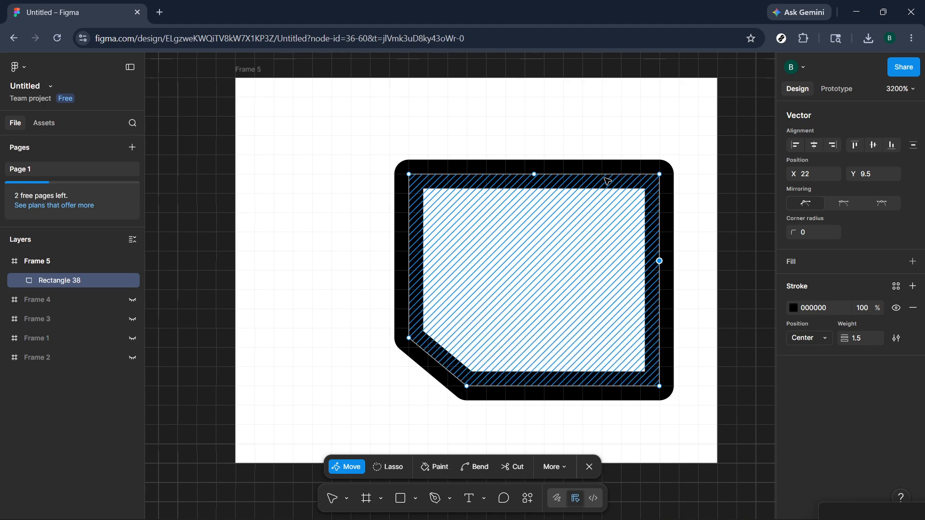
pyautogui.moveTo(535, 179); pyautogui.dragTo(457, 176)
pyautogui.click(649, 174)
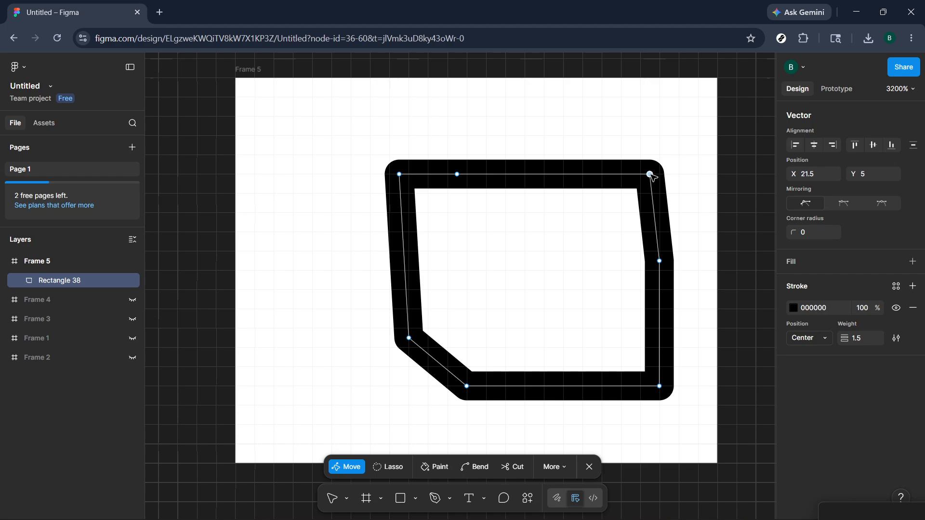
pyautogui.moveTo(650, 175); pyautogui.dragTo(641, 203)
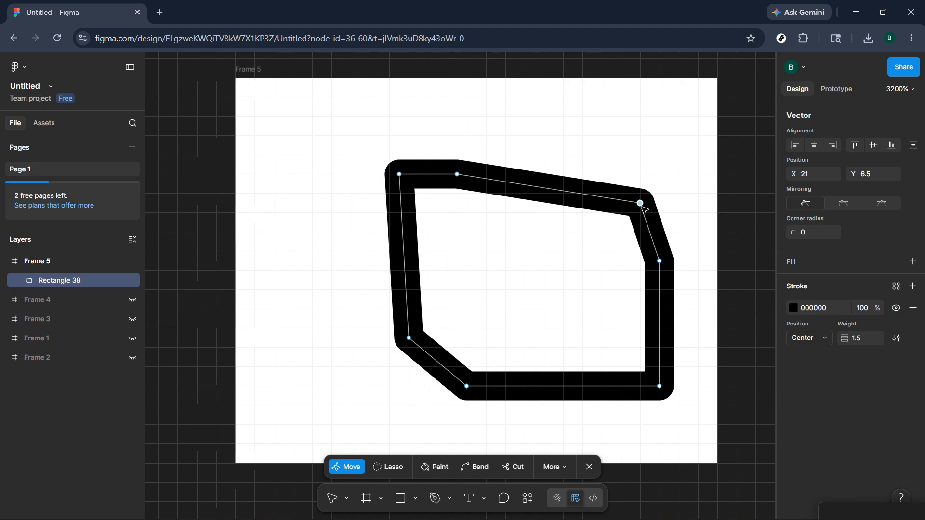
# - Set the corner radius of the upper-right point to 3 and leave vector editing
pyautogui.click(817, 235)
pyautogui.write('3')
pyautogui.press('Return')
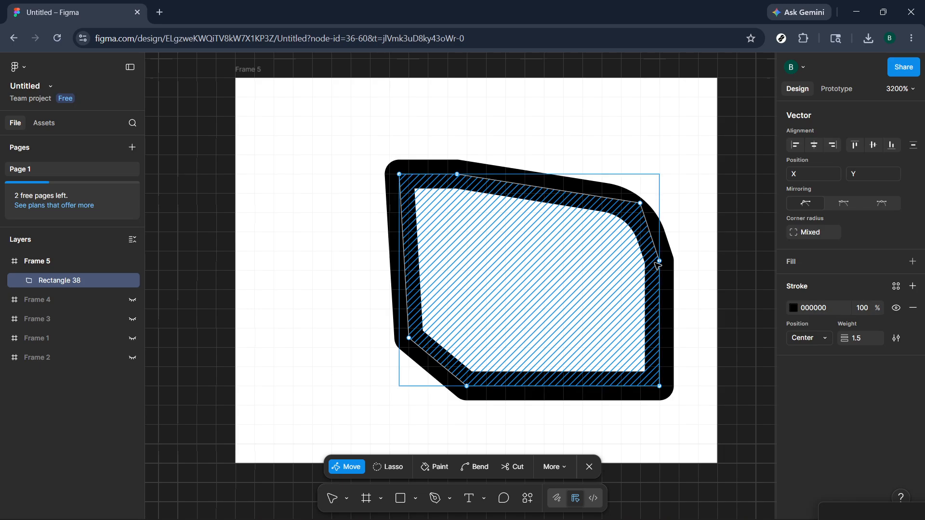
pyautogui.press('Escape')
pyautogui.press('Escape')
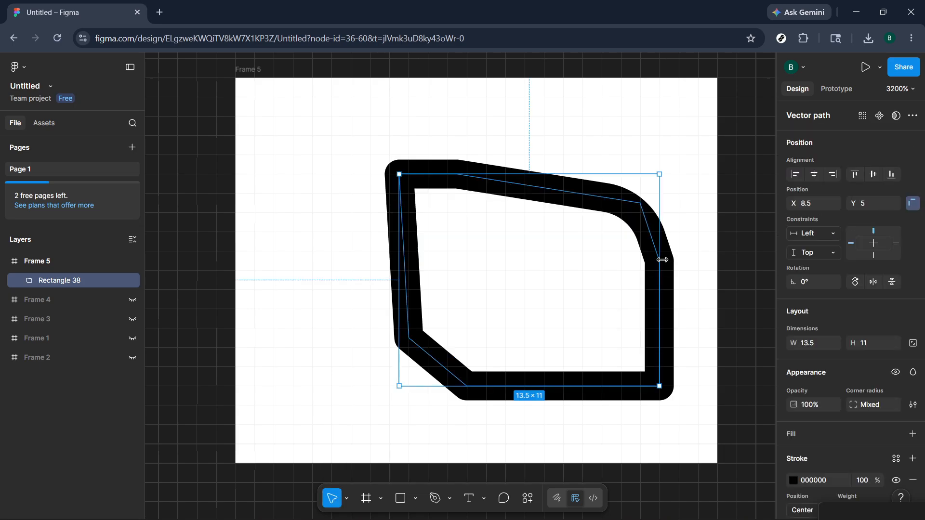
pyautogui.press('Escape')
# - Reopen the path for vector editing and set the corner radius of the right-edge point at X 22, Y 9.5 to 3
pyautogui.doubleClick(660, 262)
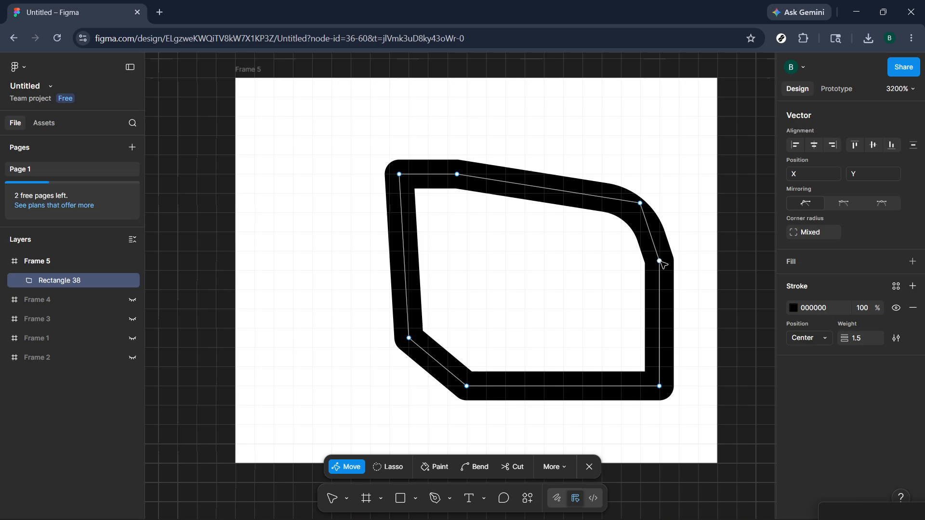
pyautogui.click(660, 261)
pyautogui.click(824, 235)
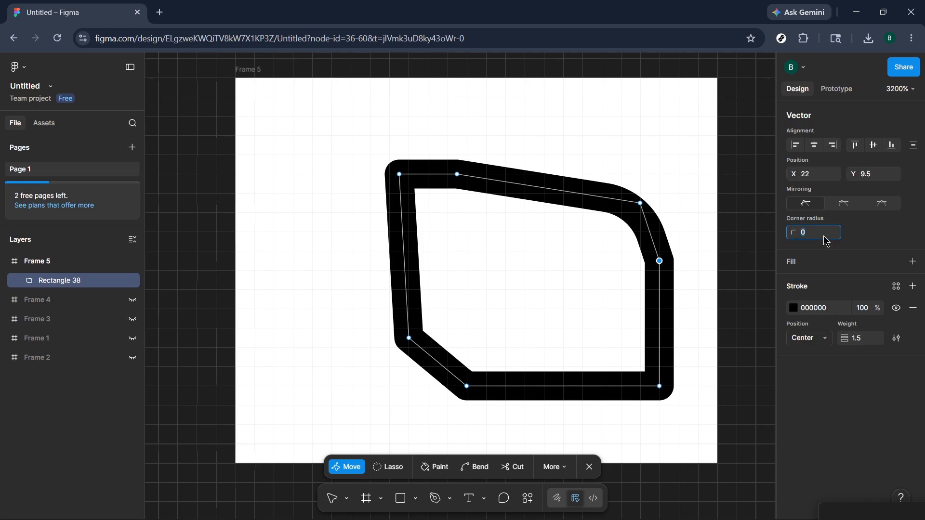
pyautogui.write('3')
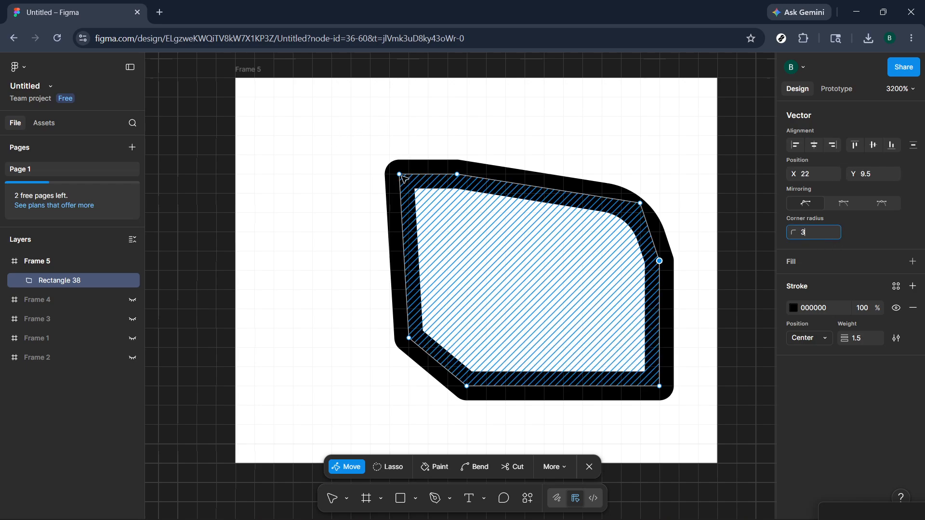
# - Pull a new point up from the short top-edge segment into a thumb-like peak, shift the whole shape down, and place the peak at X 9.5, Y 2
pyautogui.moveTo(429, 174); pyautogui.dragTo(428, 97)
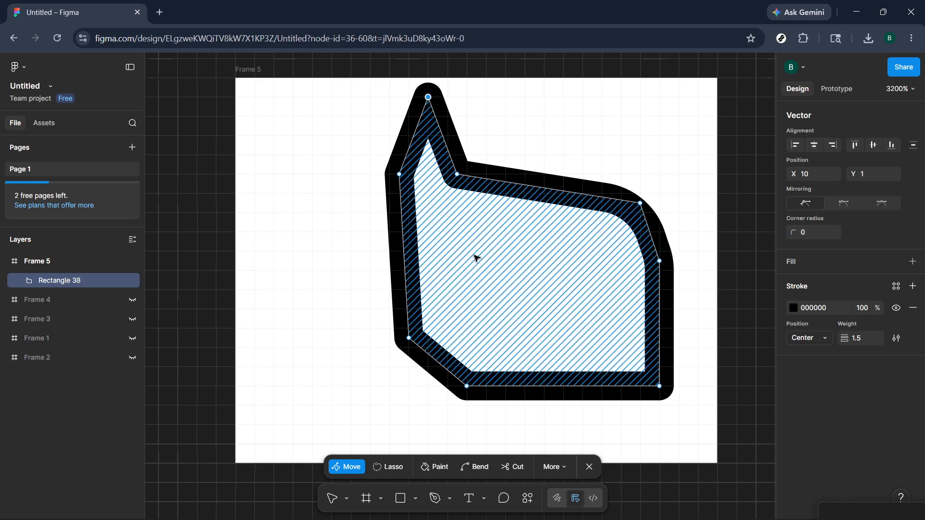
pyautogui.moveTo(501, 289); pyautogui.dragTo(501, 318)
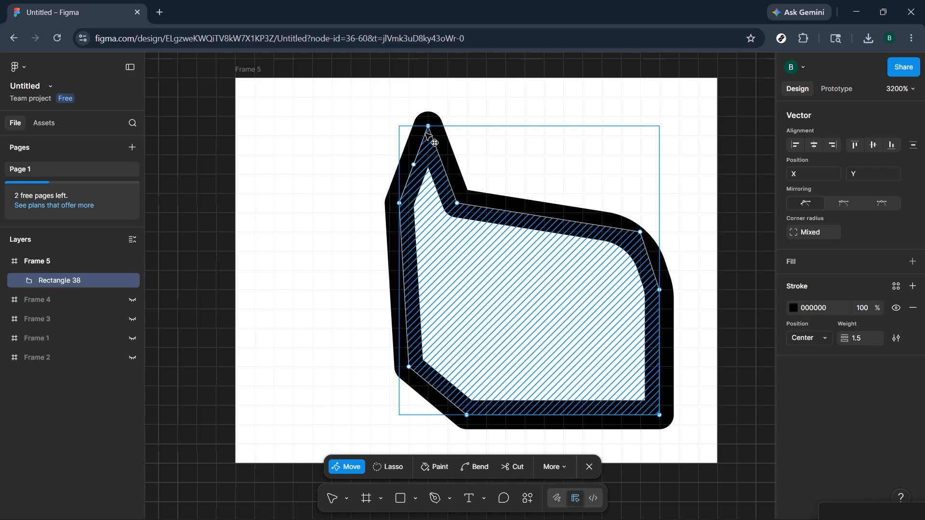
pyautogui.moveTo(429, 131); pyautogui.dragTo(416, 119)
# - Widen the thumb with a new point at X 11.27, Y 3 and move its inner base corner to X 11.77, Y 6.84
pyautogui.click(473, 120)
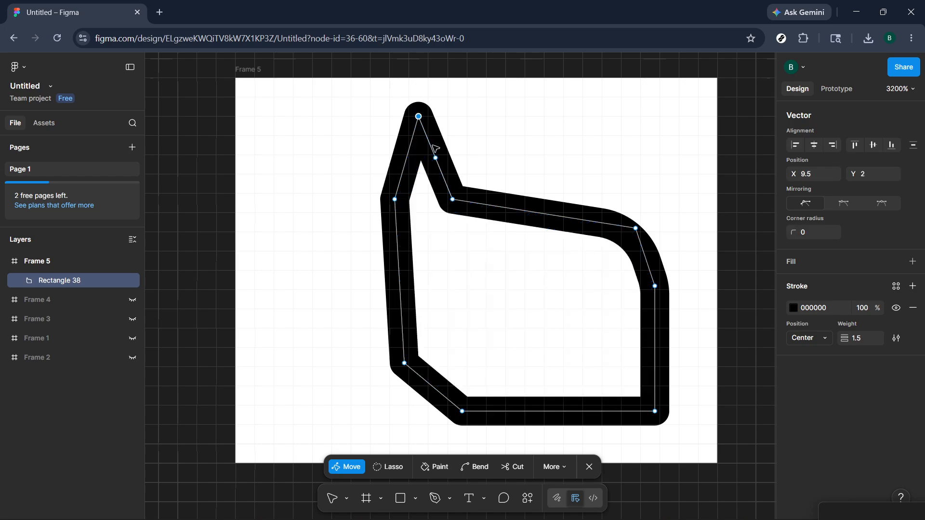
pyautogui.moveTo(440, 155); pyautogui.dragTo(453, 136)
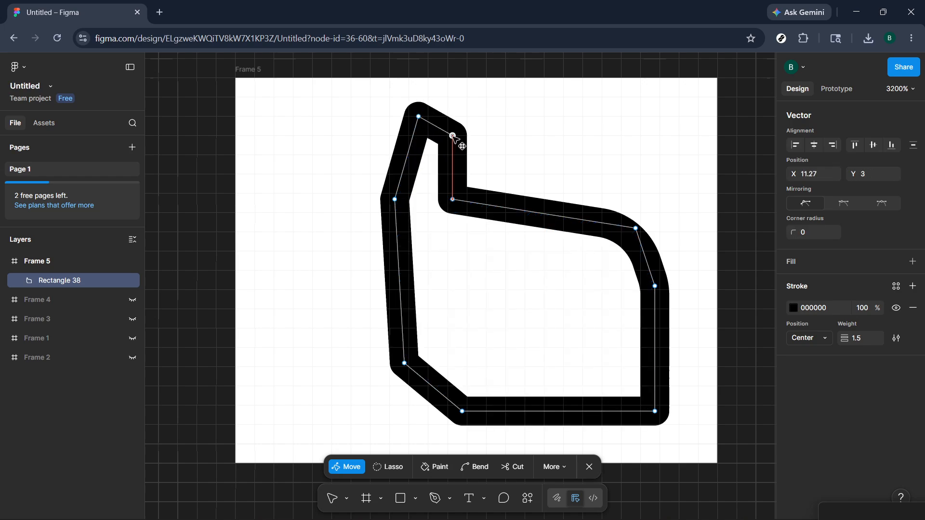
pyautogui.moveTo(455, 199); pyautogui.dragTo(463, 209)
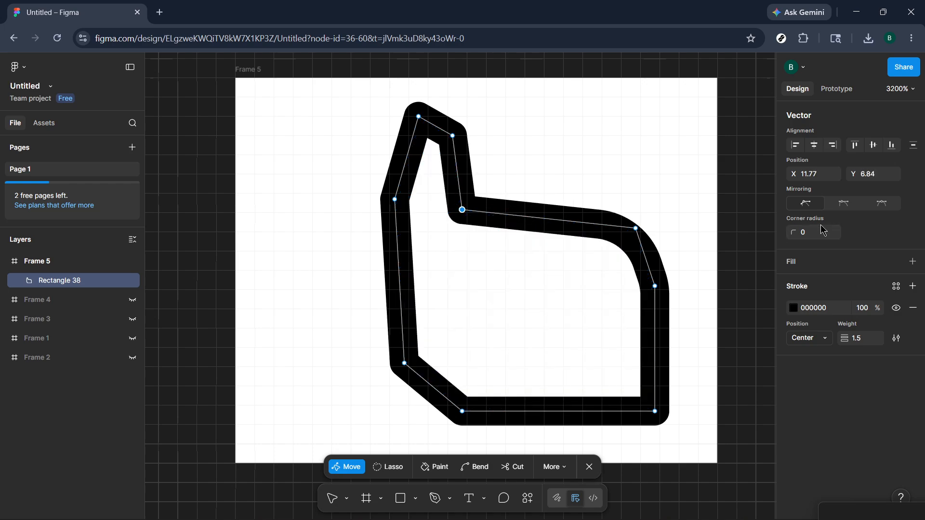
# - Round the corner at the thumb's upper-right point with a corner radius
pyautogui.click(819, 232)
pyautogui.click(454, 136)
pyautogui.click(596, 181)
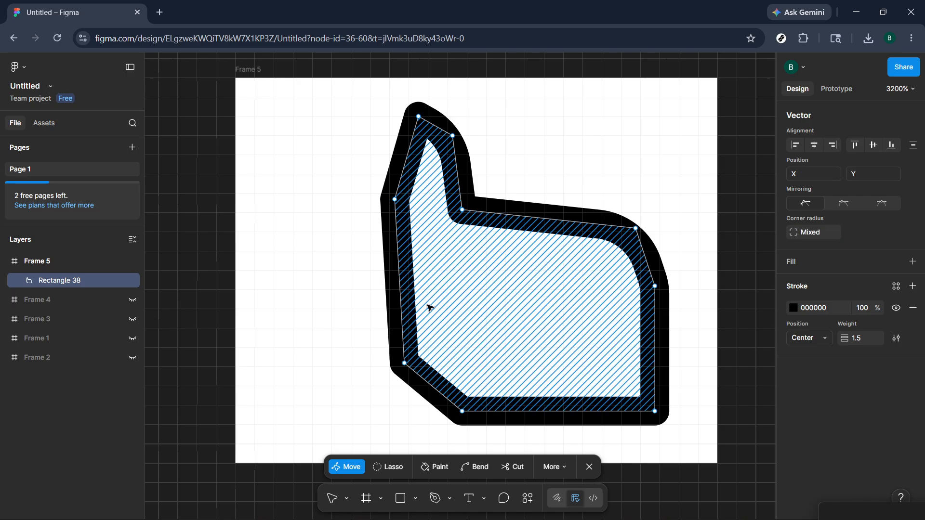
# - Add a point midway along the outline's left edge and move the lower-left corner point to X 8.25, Y 15
pyautogui.click(401, 281)
pyautogui.moveTo(407, 364); pyautogui.dragTo(397, 368)
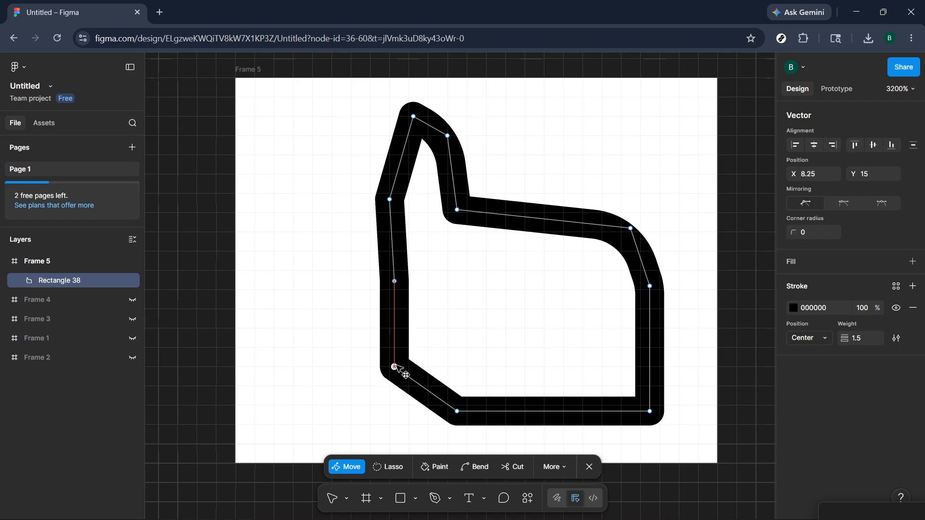
pyautogui.click(396, 284)
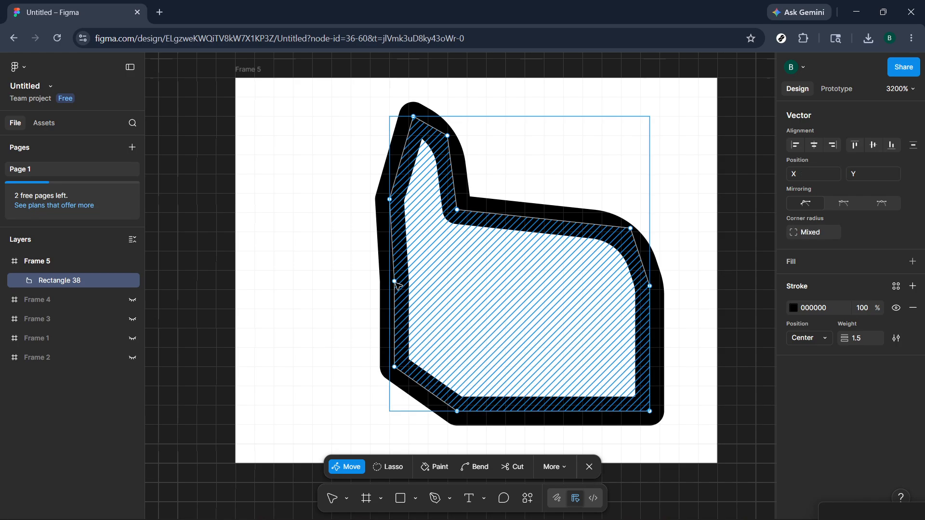
# - Shift the whole hand outline left by about 0.5
pyautogui.moveTo(397, 285); pyautogui.dragTo(378, 284)
pyautogui.click(347, 289)
pyautogui.click(382, 283)
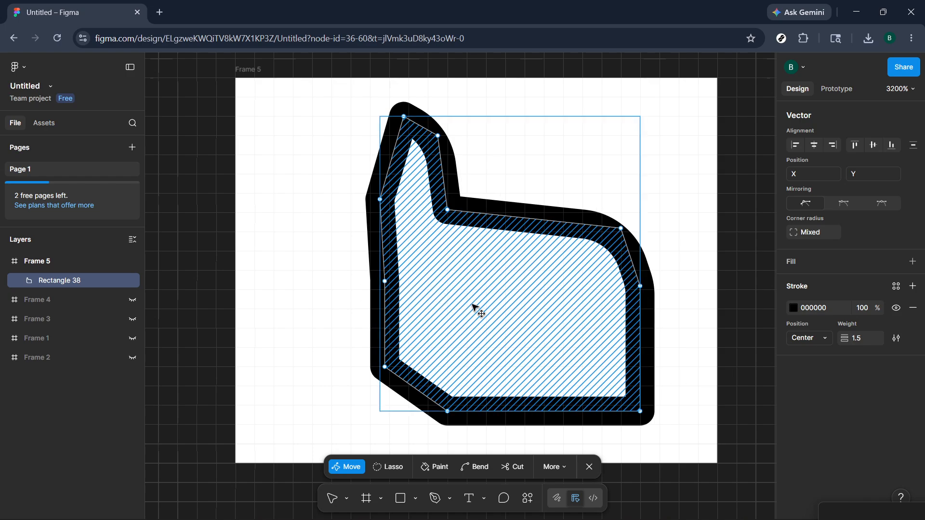
pyautogui.click(615, 161)
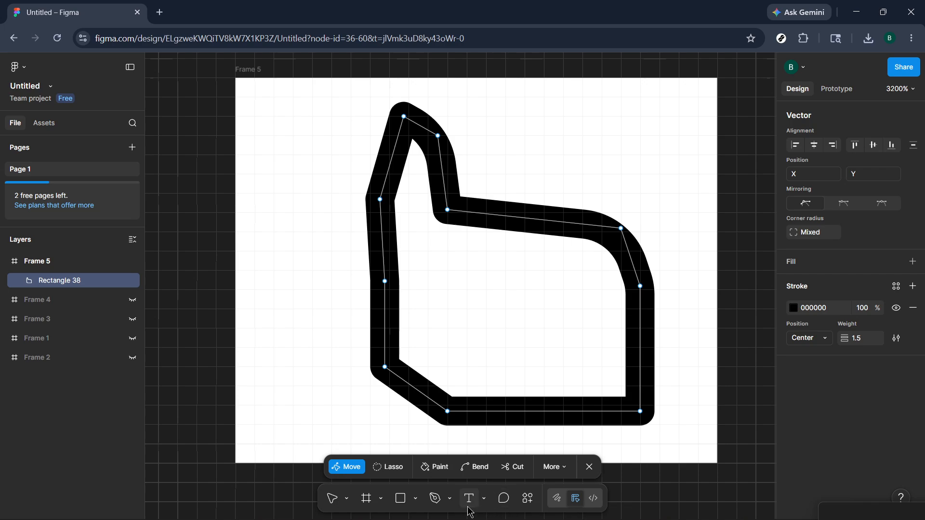
# - Draw a 2 × 7 rectangle against the hand's left edge and widen it leftward to 3, starting at X 4, Y 8
pyautogui.click(401, 501)
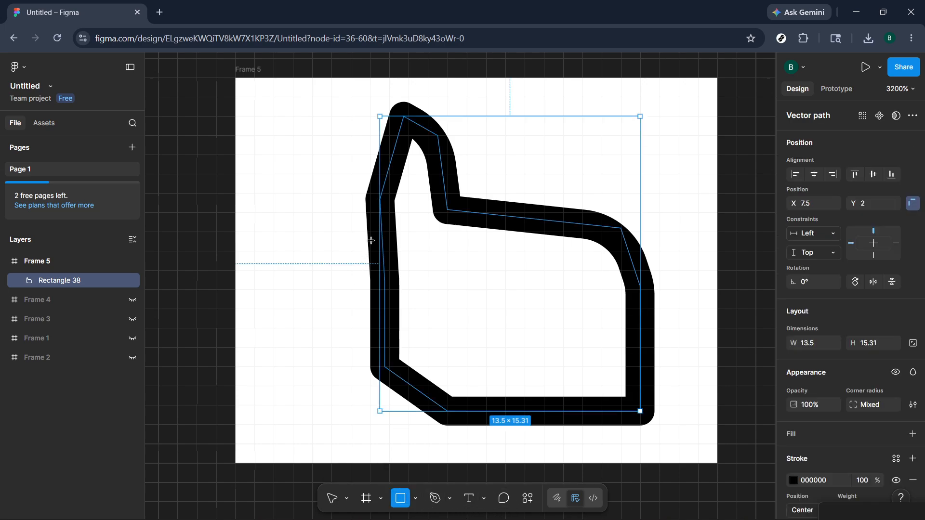
pyautogui.moveTo(372, 236)
pyautogui.mouseDown()
pyautogui.moveTo(330, 238)
pyautogui.moveTo(370, 271)
pyautogui.moveTo(371, 360)
pyautogui.mouseUp()
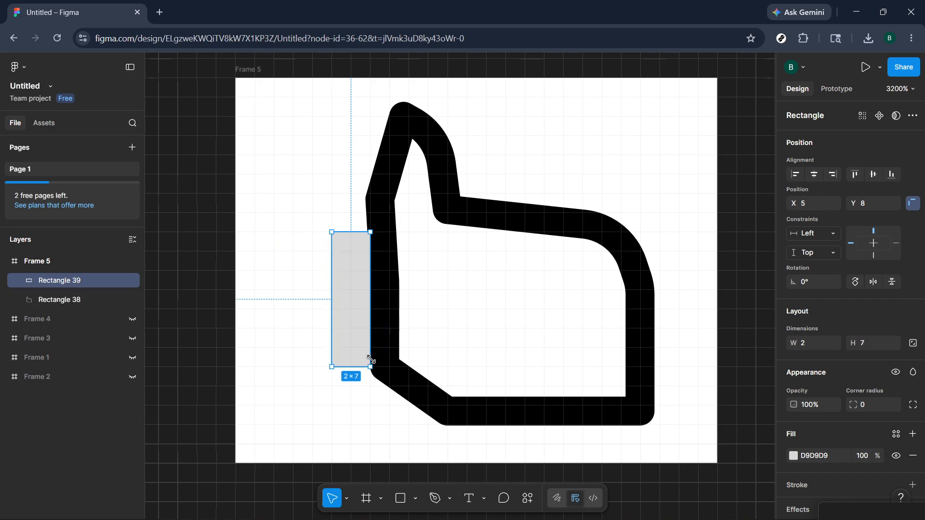
pyautogui.moveTo(331, 291); pyautogui.dragTo(305, 292)
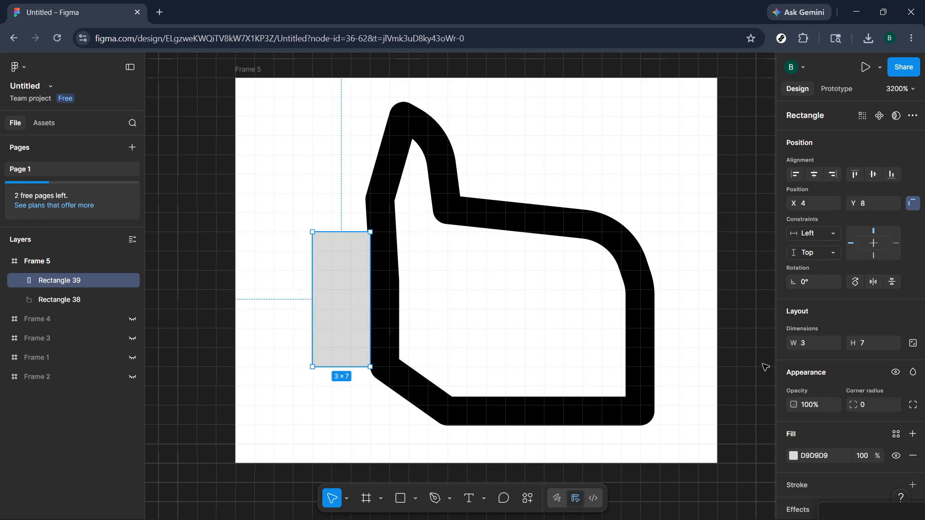
# - Give the cuff rectangle a black 000000 stroke with Center position, weight 1.5 and a round join
pyautogui.scroll(-2, 827, 462)
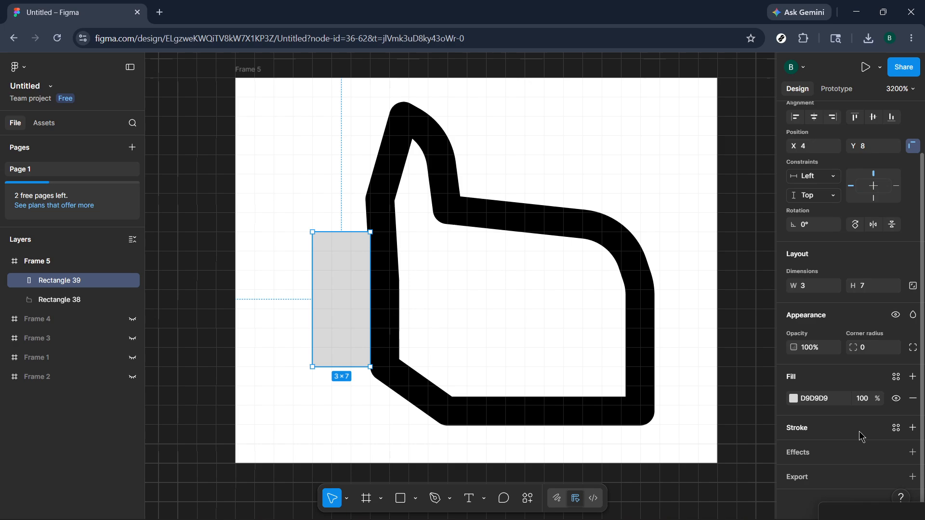
pyautogui.click(911, 430)
pyautogui.click(812, 424)
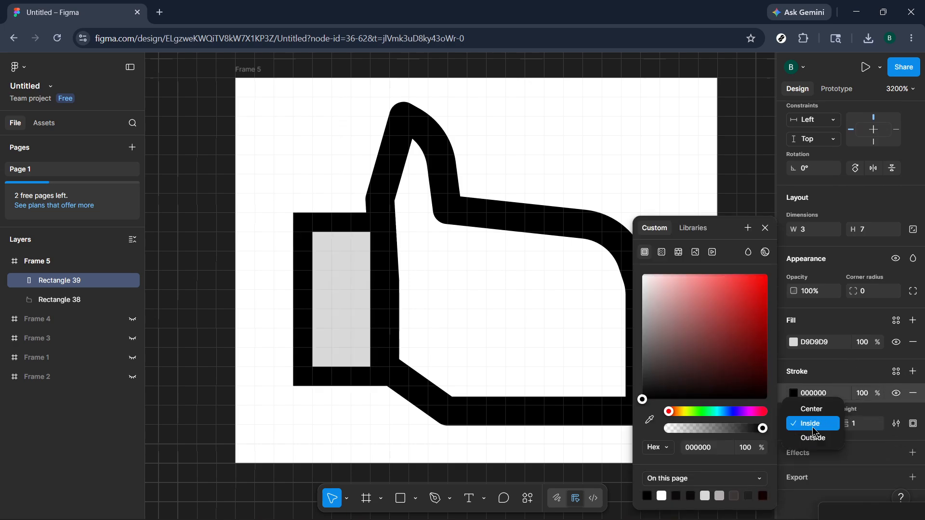
pyautogui.click(810, 408)
pyautogui.click(870, 429)
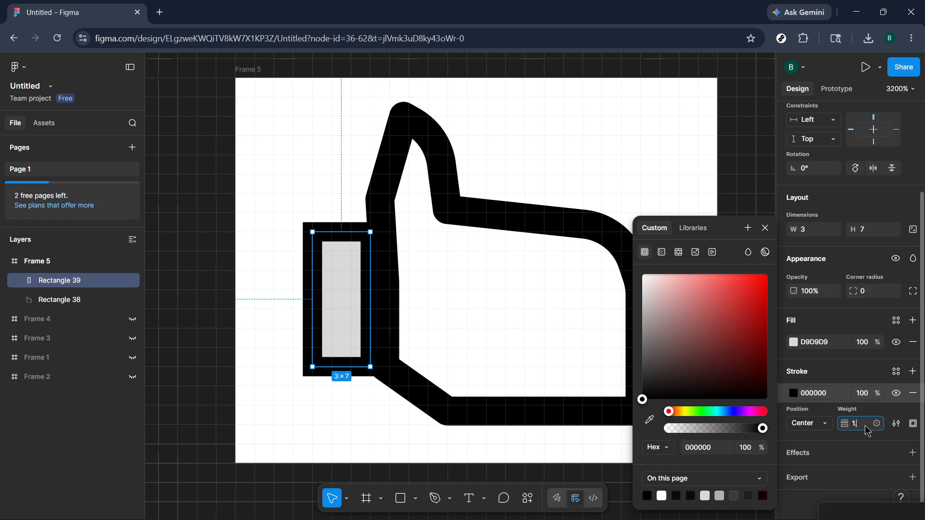
pyautogui.click(897, 423)
pyautogui.click(755, 476)
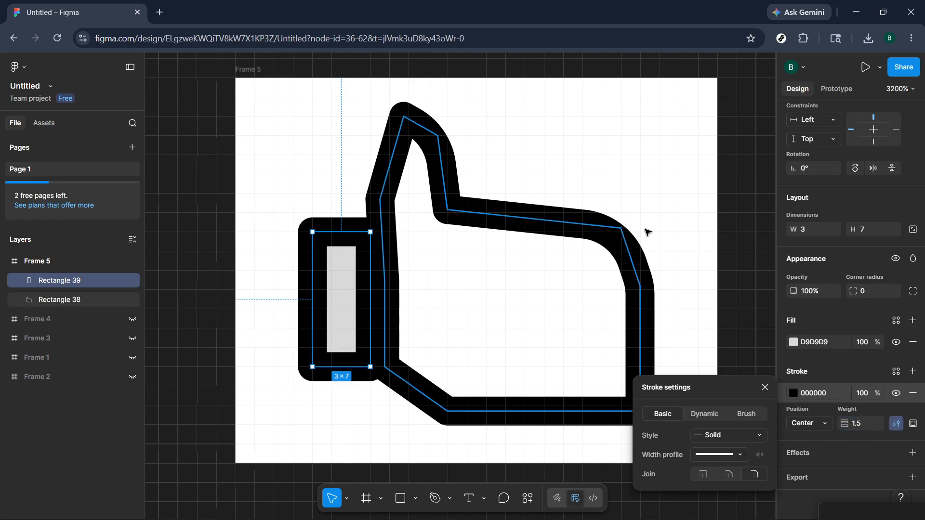
pyautogui.scroll(-2, 666, 191)
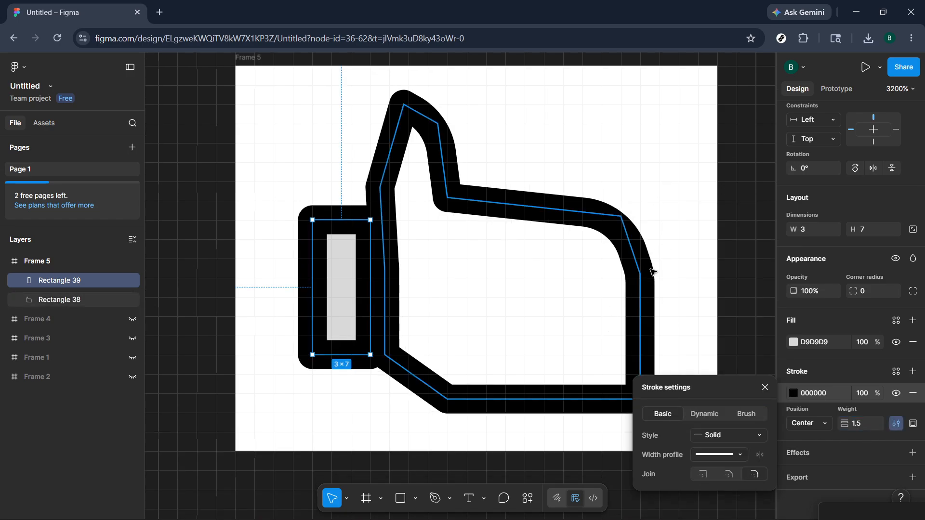
pyautogui.click(694, 199)
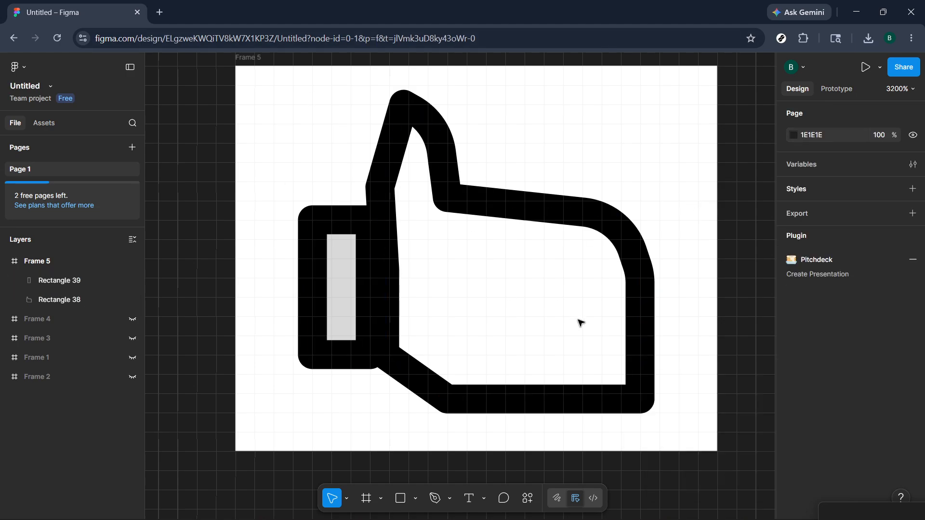
# - Reopen the hand outline's points, raise its bottom edge slightly, and pull a new mid-edge point down to X 15.5, Y 17.5
pyautogui.doubleClick(479, 403)
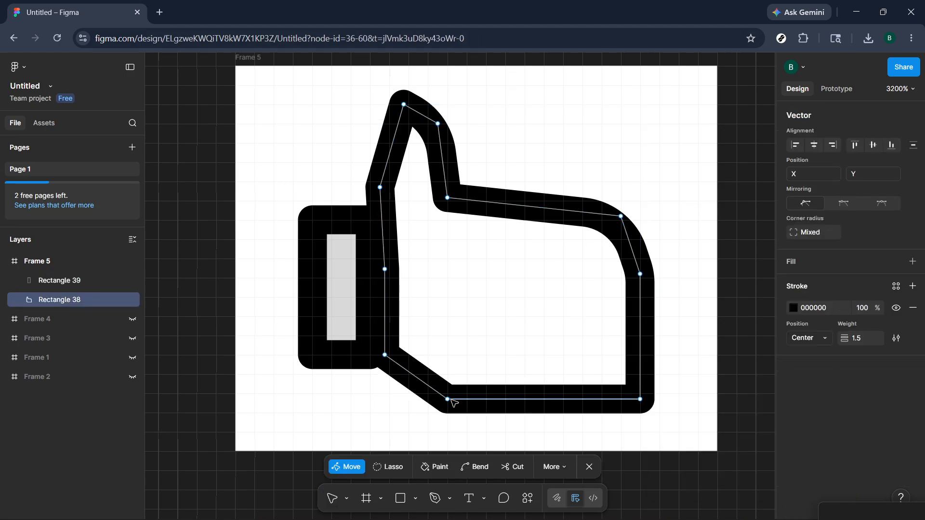
pyautogui.moveTo(451, 400); pyautogui.dragTo(452, 396)
pyautogui.moveTo(545, 394); pyautogui.dragTo(536, 405)
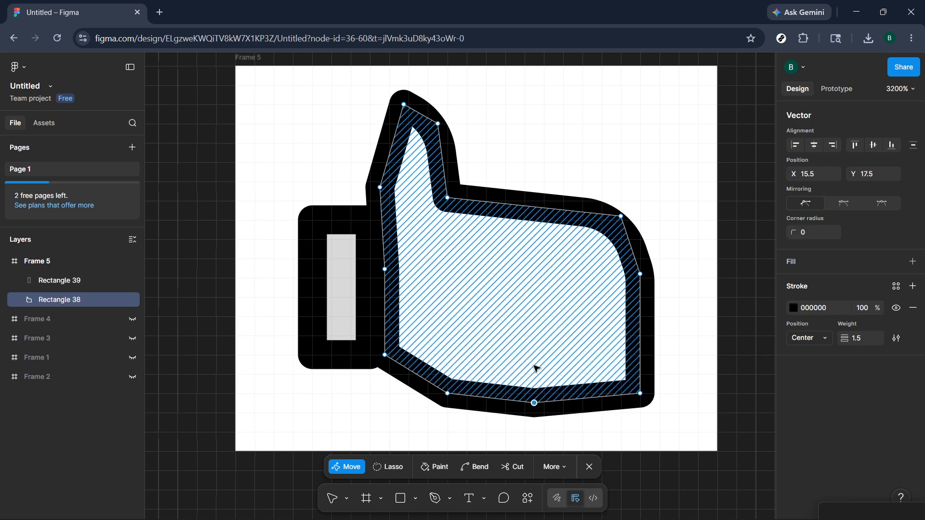
# - Move the thumb's tip point up to X 9, Y 0.5
pyautogui.click(367, 263)
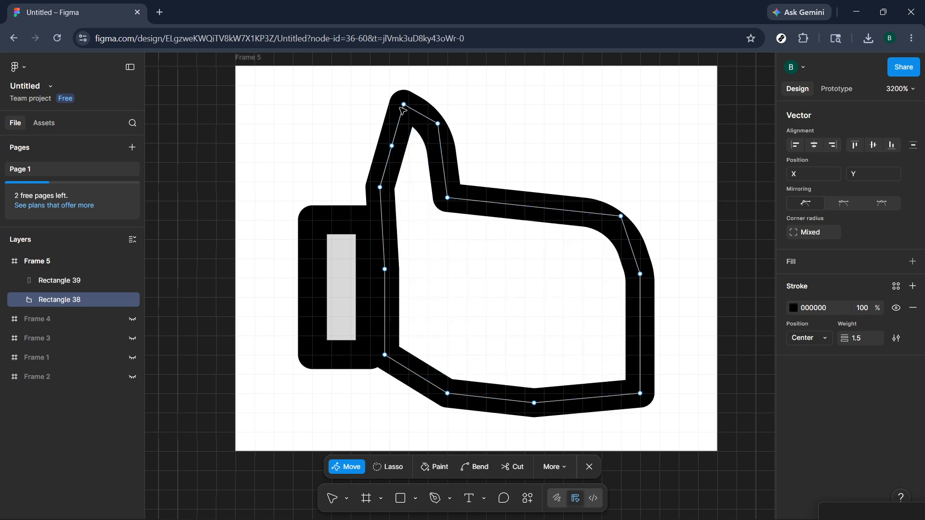
pyautogui.moveTo(402, 106); pyautogui.dragTo(410, 77)
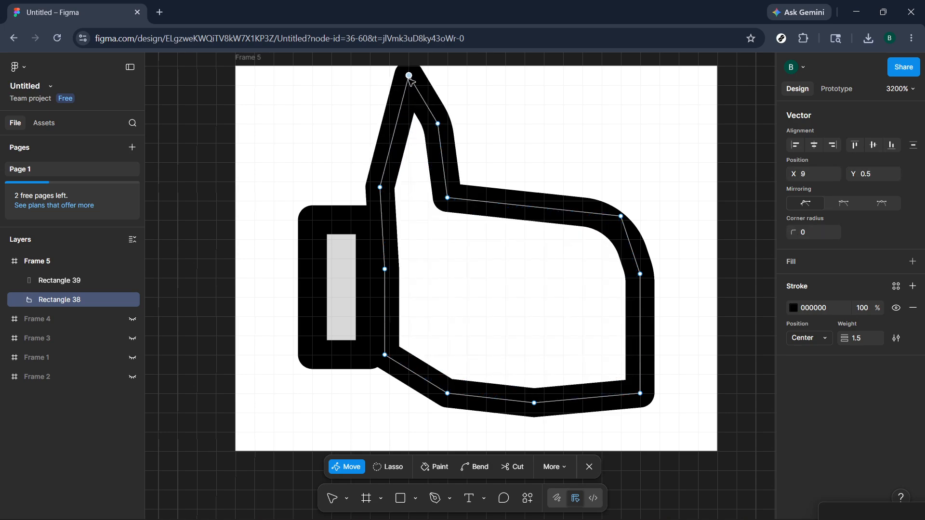
pyautogui.scroll(2, 576, 258)
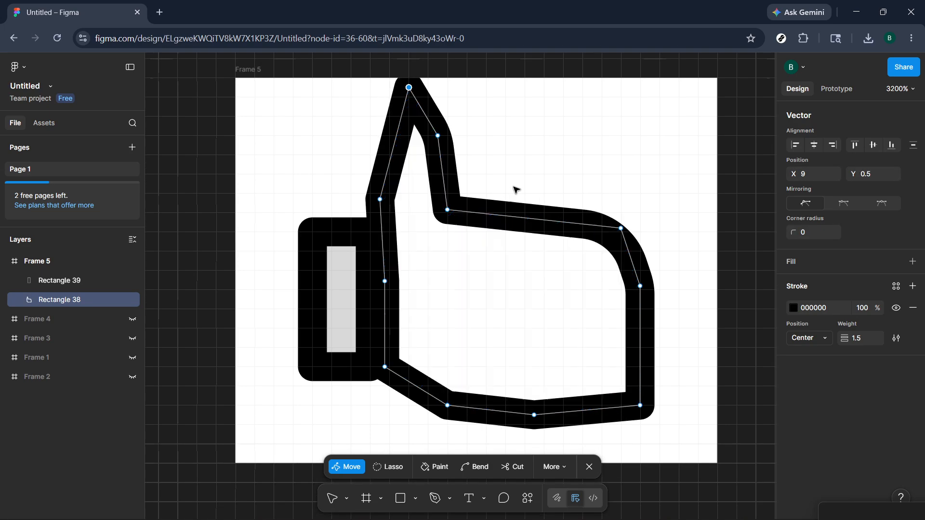